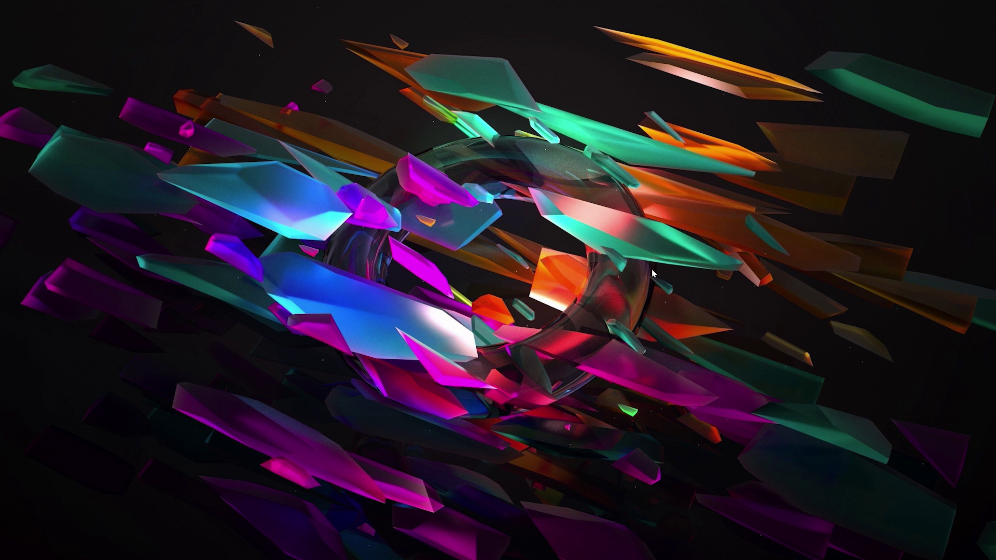
Right-click the desktop to show the menu listing AMD Software: Adrenalin Edition
right_click(653, 273)
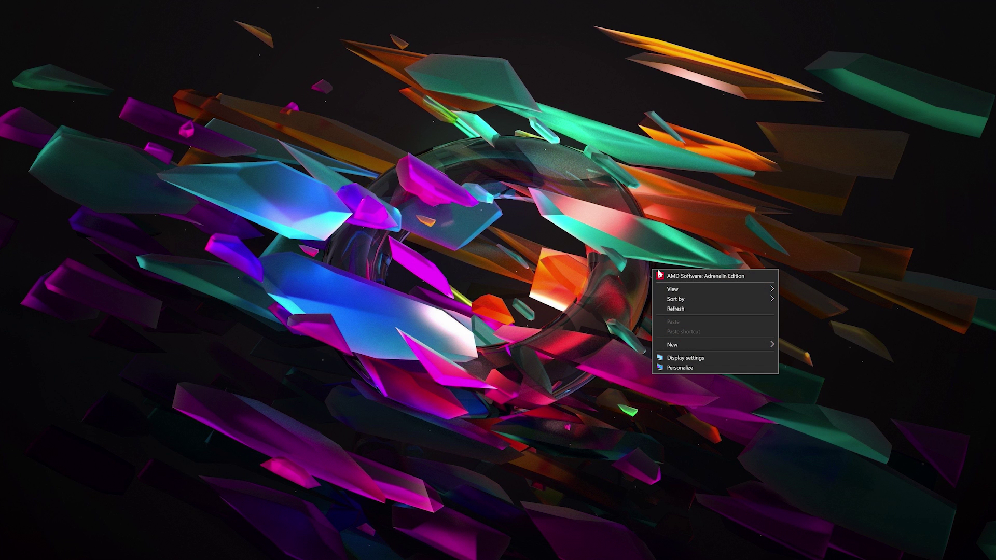
Launch Adrenalin, go to Performance > Tuning, and start Overclock CPU
left_click(669, 276)
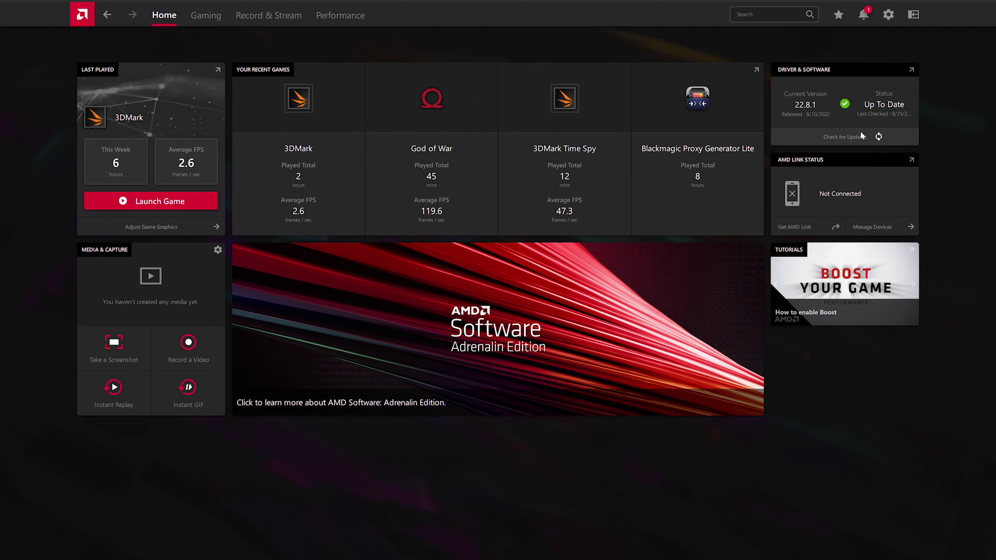
left_click(358, 21)
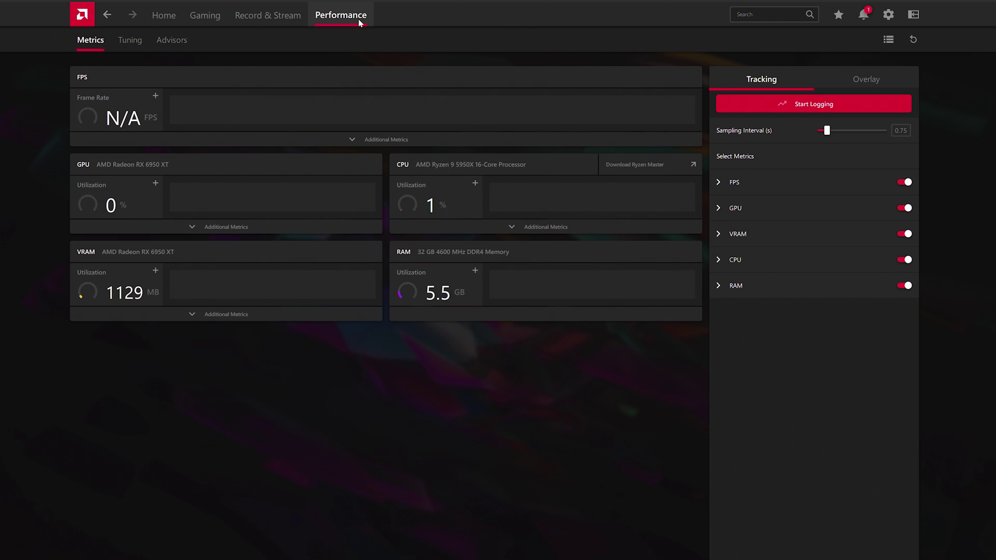
left_click(121, 42)
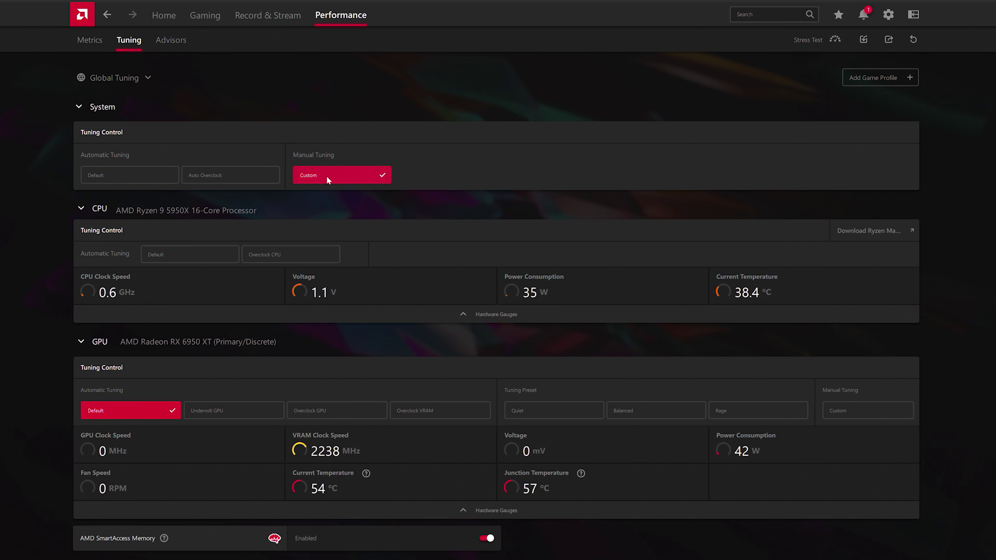
left_click(303, 257)
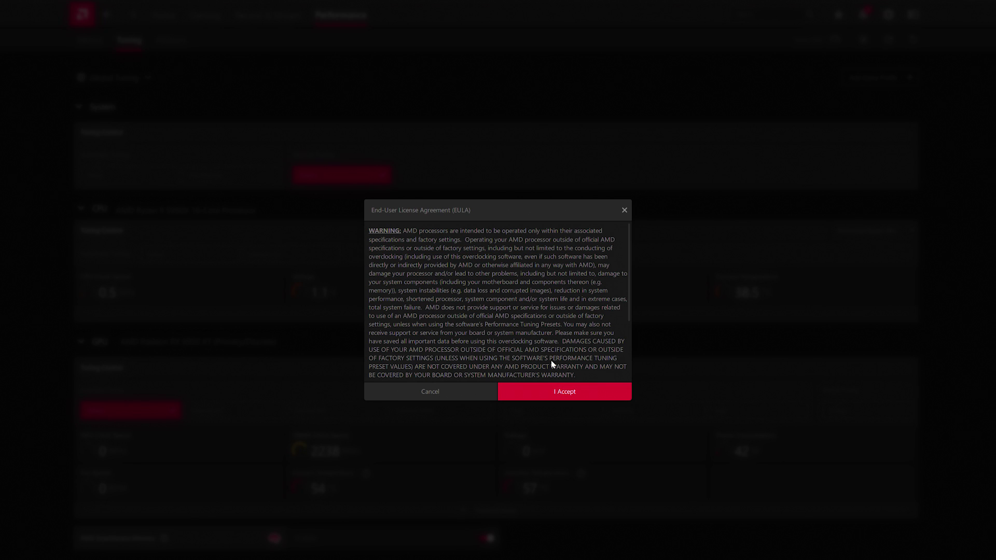
Accept the CPU overclocking licence agreement and proceed past the restart warning
left_click(556, 391)
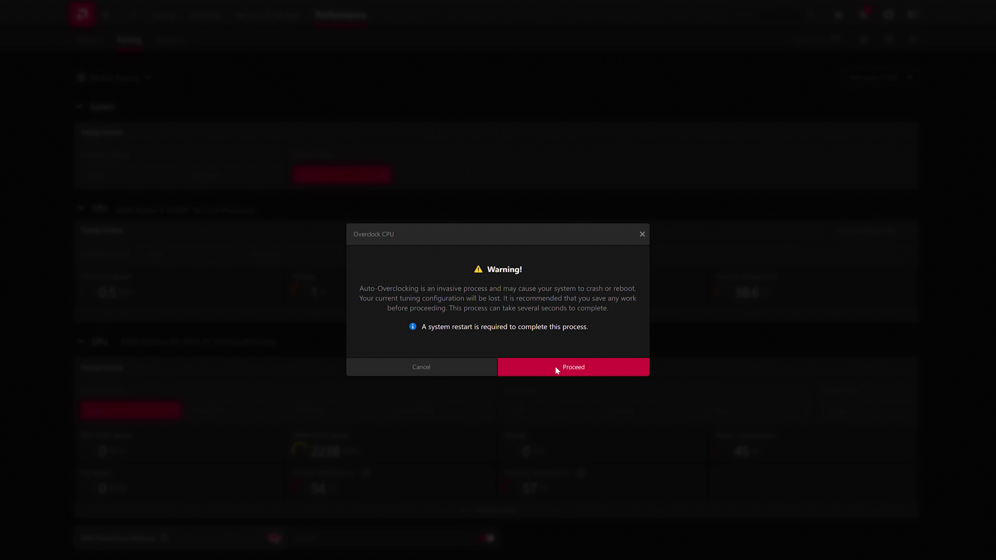
left_click(555, 366)
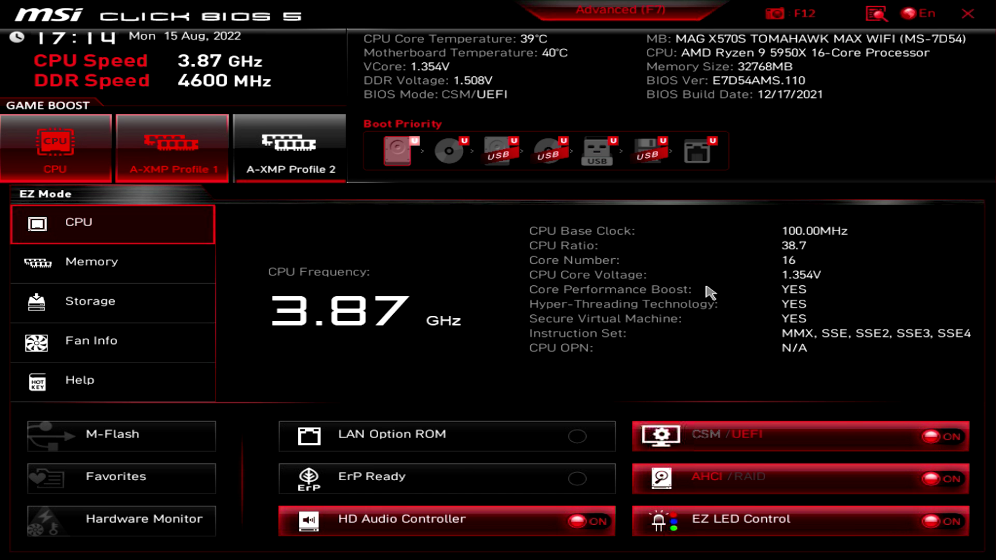
Switch the BIOS to Advanced mode (F7) and reach AMD Overclocking > Precision Boost Overdrive
key("F7")
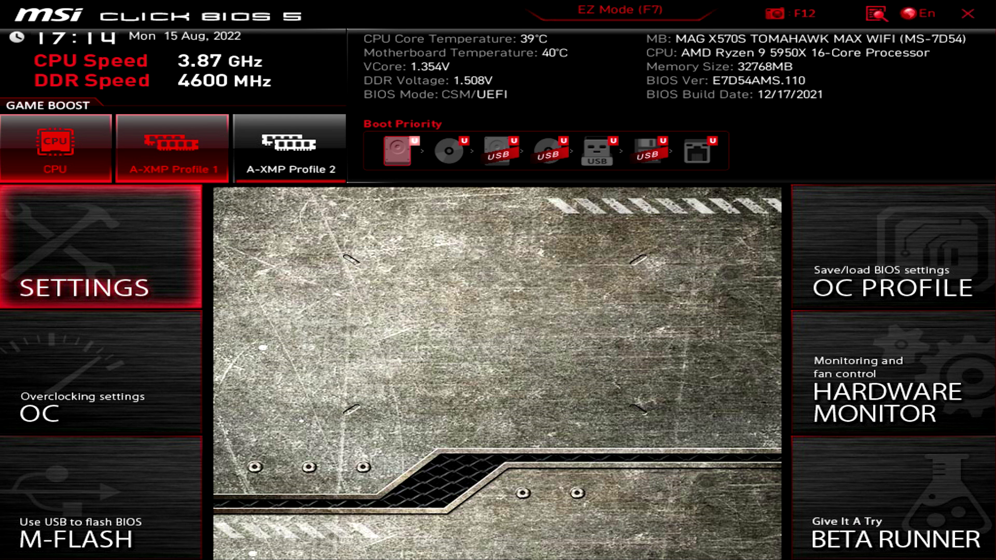
left_click(44, 269)
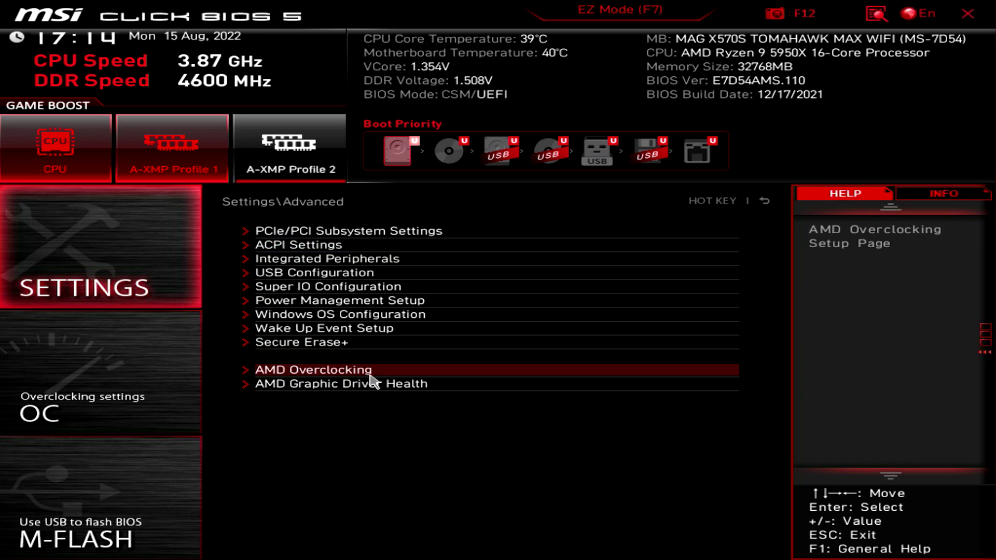
left_click(374, 377)
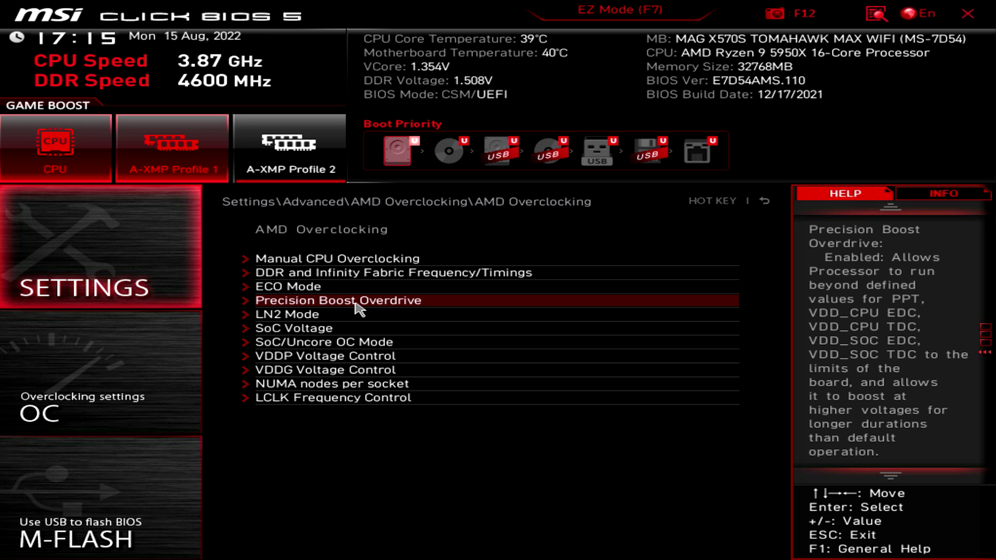
left_click(356, 301)
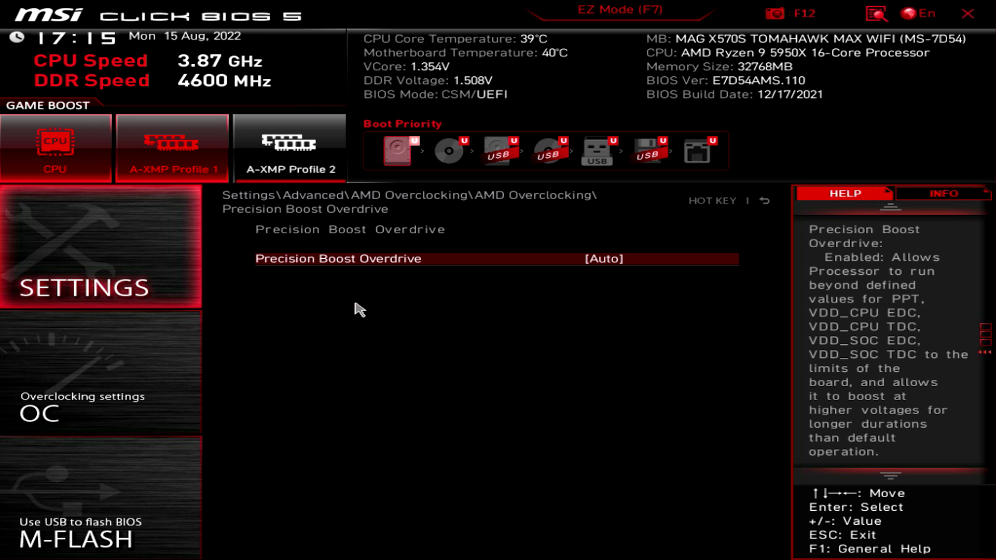
Choose Advanced for Precision Boost Overdrive and Motherboard for PBO Limits
left_click(600, 264)
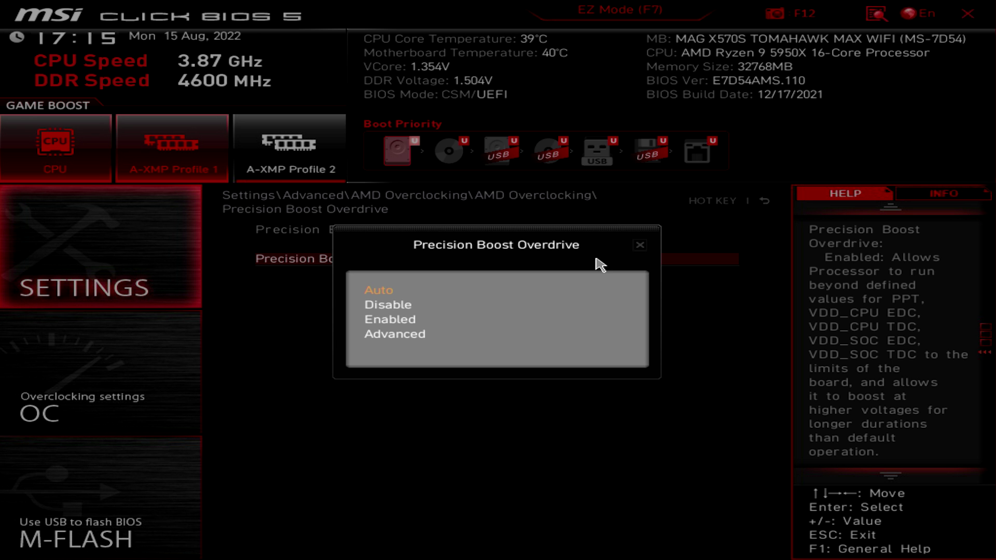
left_click(407, 338)
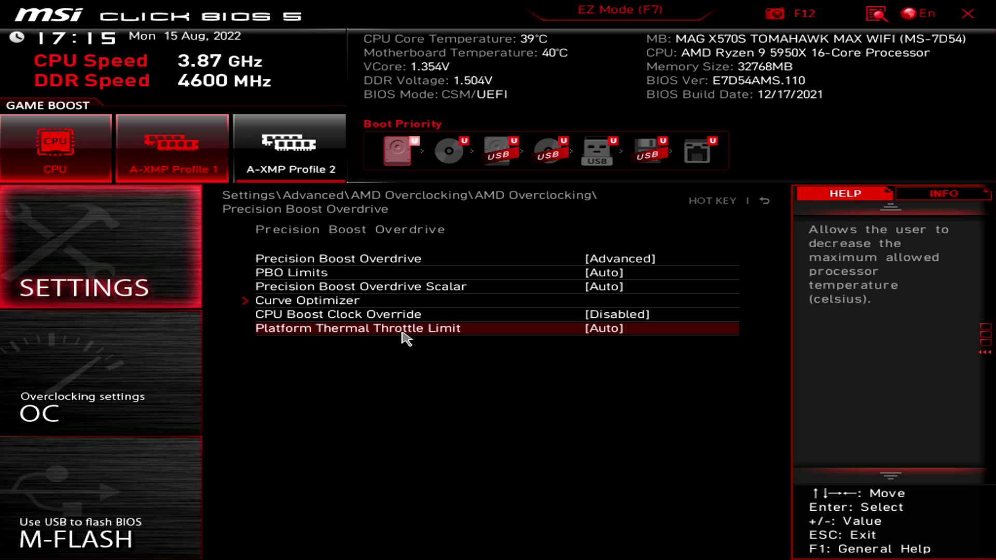
left_click(580, 275)
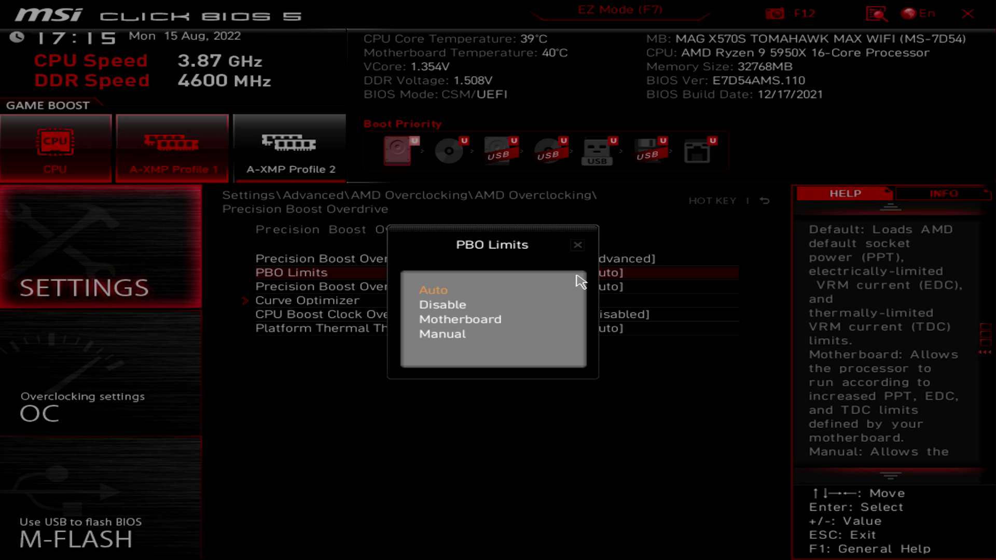
left_click(491, 323)
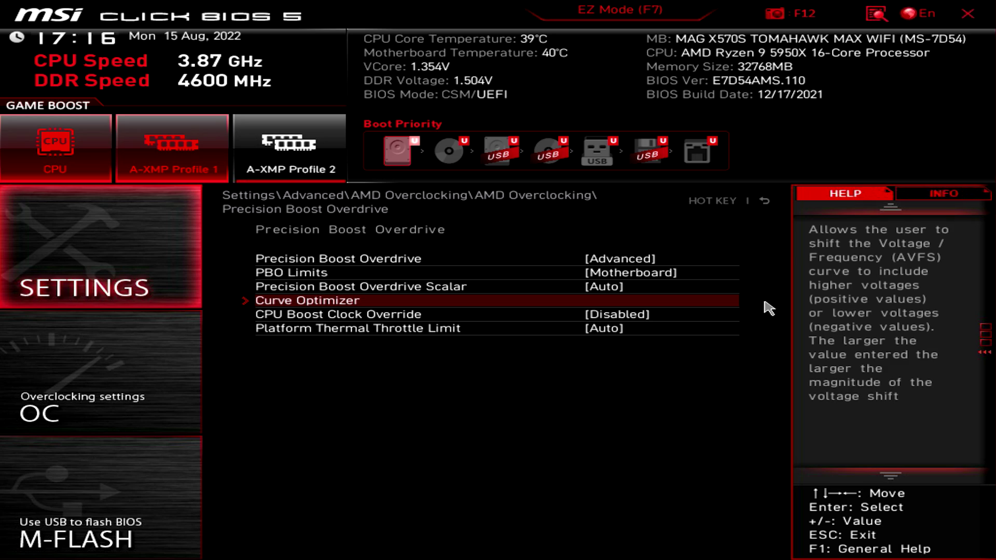
Apply Curve Optimizer to All Cores with a Negative sign and open the magnitude for editing
left_click(629, 305)
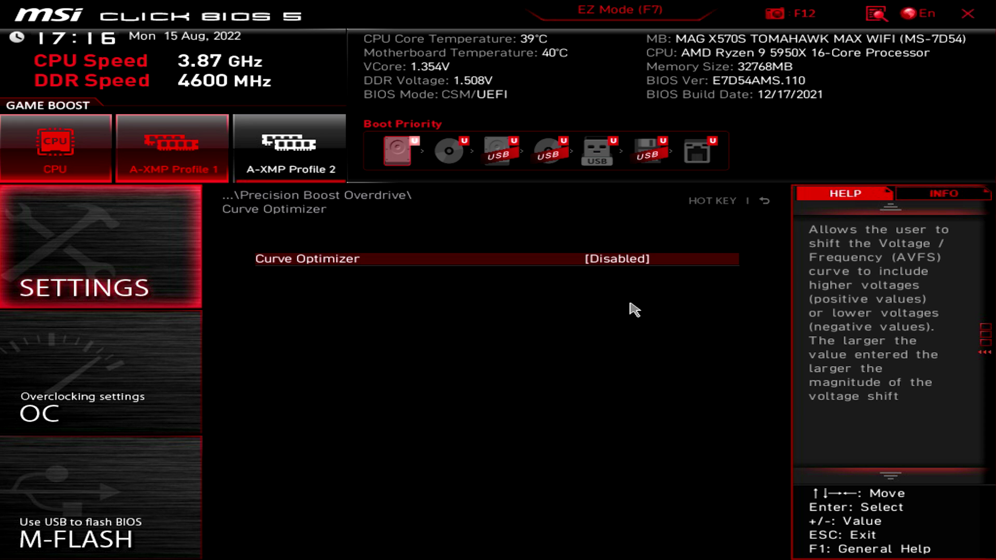
left_click(652, 268)
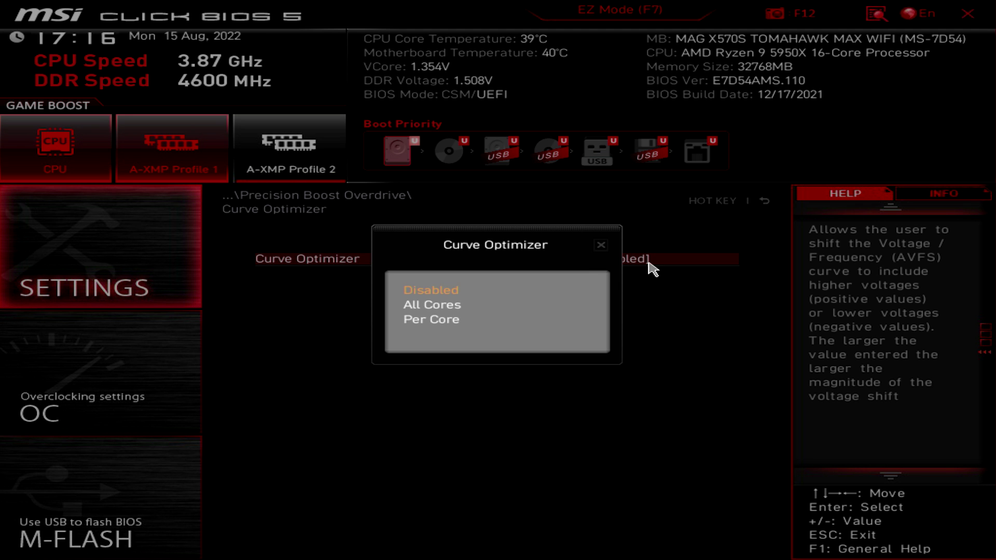
left_click(493, 306)
double_click(537, 291)
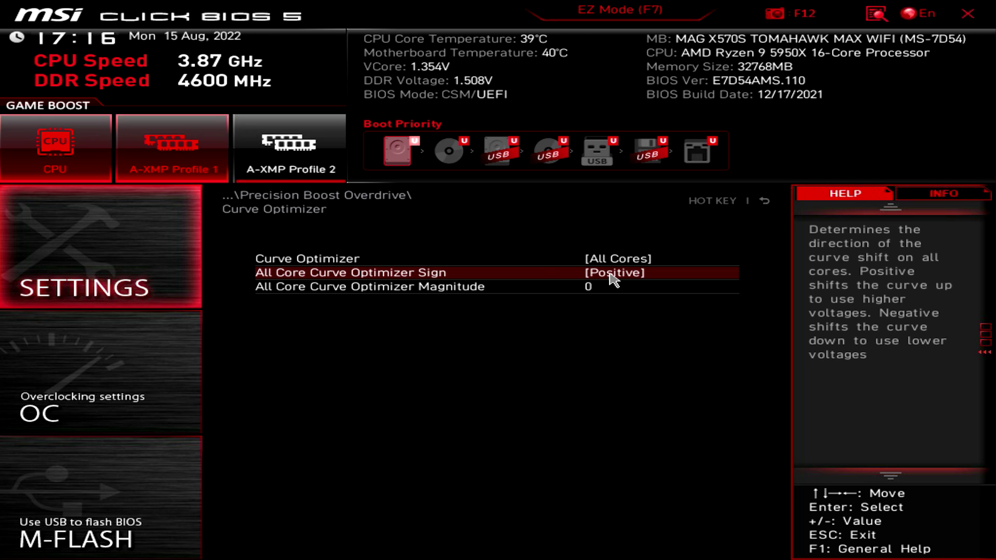
left_click(612, 280)
left_click(415, 321)
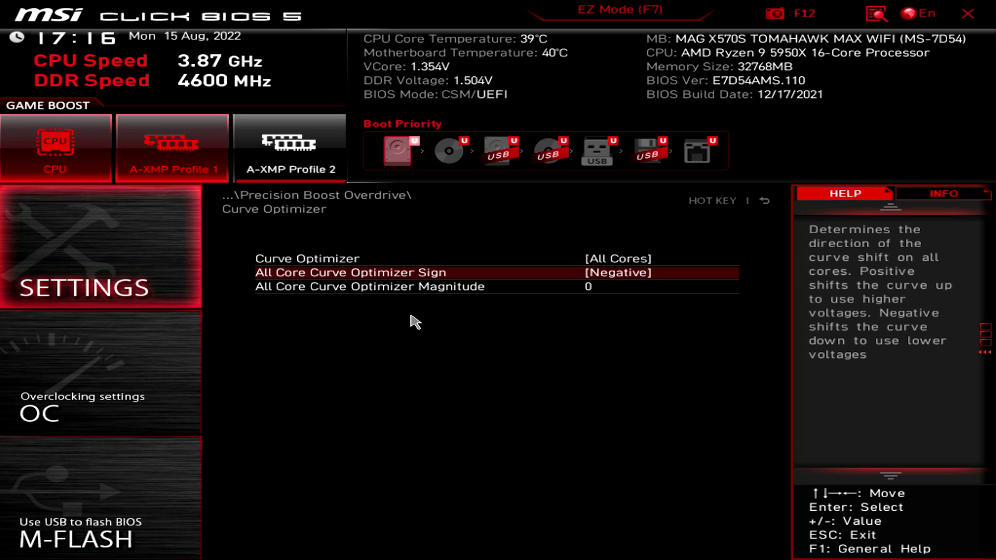
left_click(617, 287)
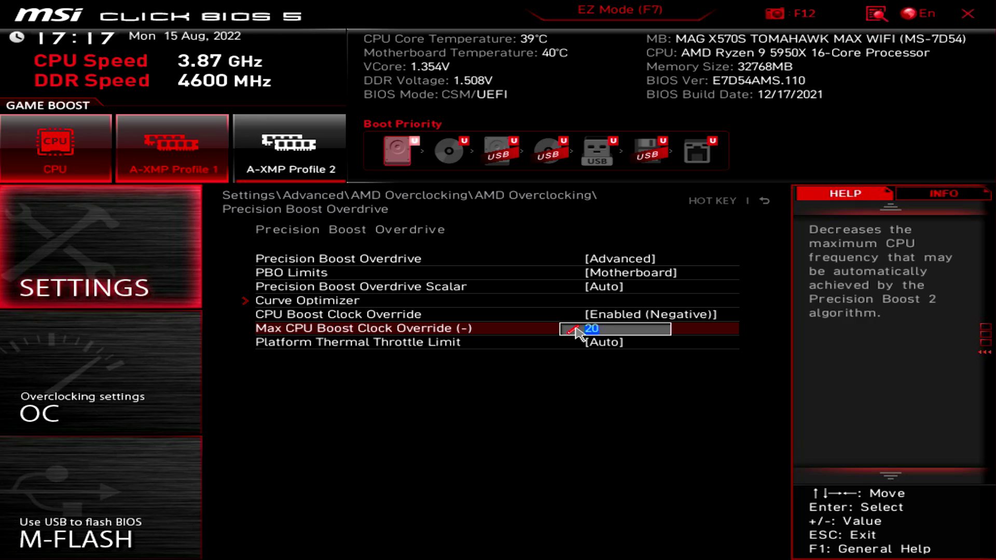
Commit 200 as Max CPU Boost Clock Override, then go to Settings > Save & Exit
key("Return")
left_click(771, 200)
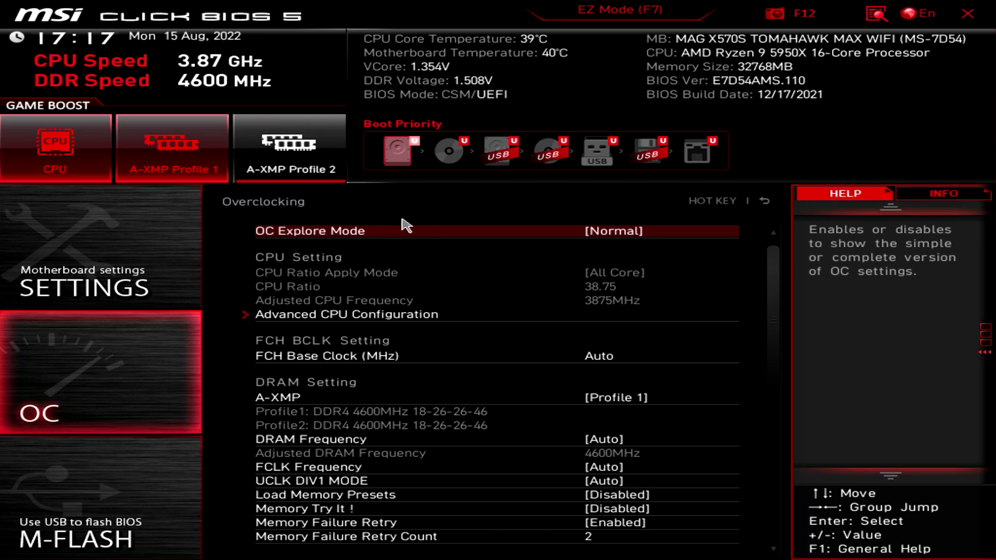
left_click(69, 304)
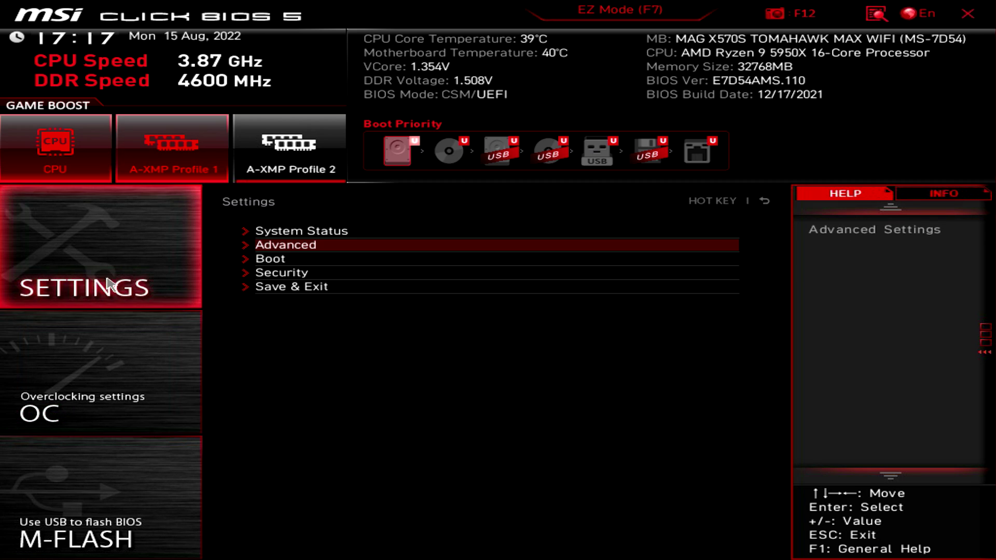
left_click(321, 288)
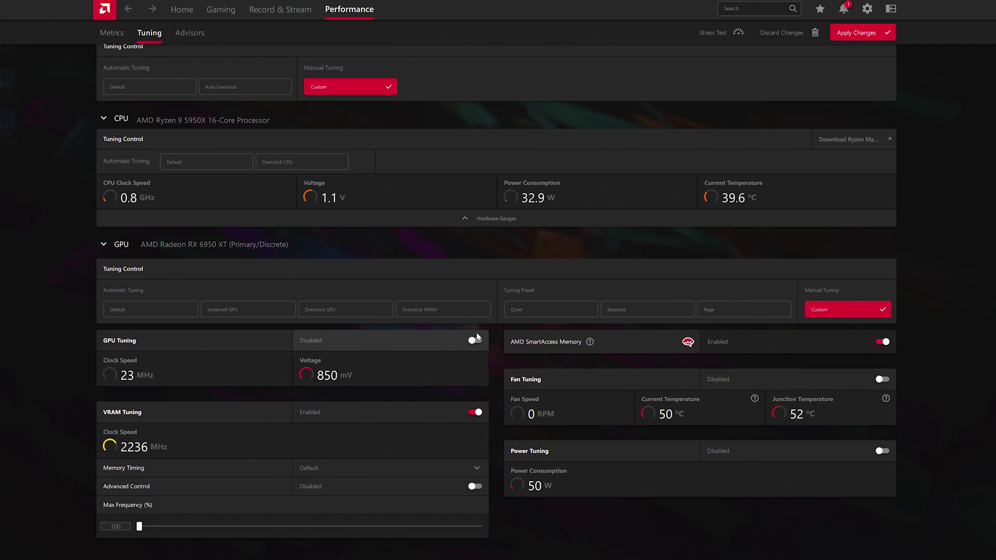
Turn on GPU Tuning and scroll down to its frequency and voltage controls
left_click(475, 341)
scroll(476, 337, "down", 1)
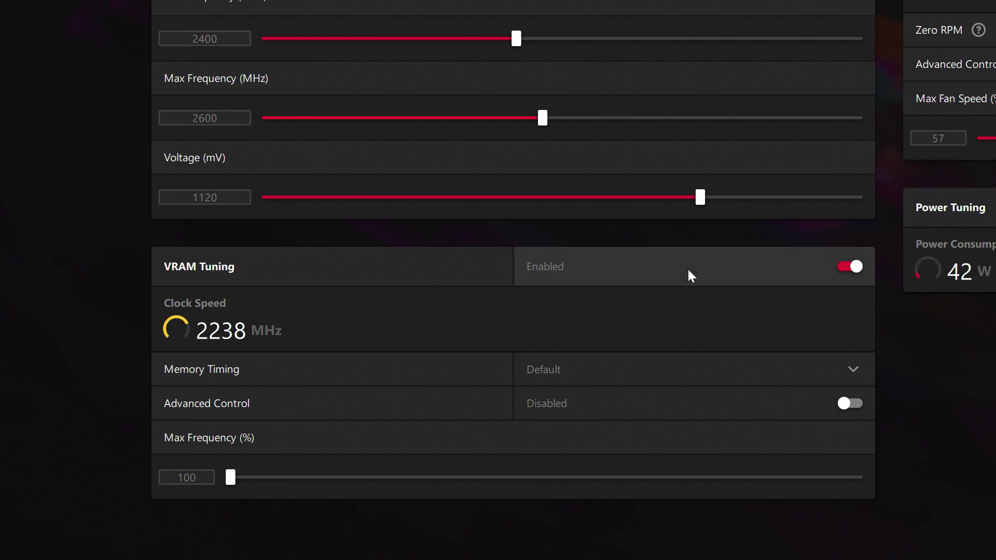
Enable VRAM Advanced Control and set its Max Frequency to 2400 MHz
left_click(842, 404)
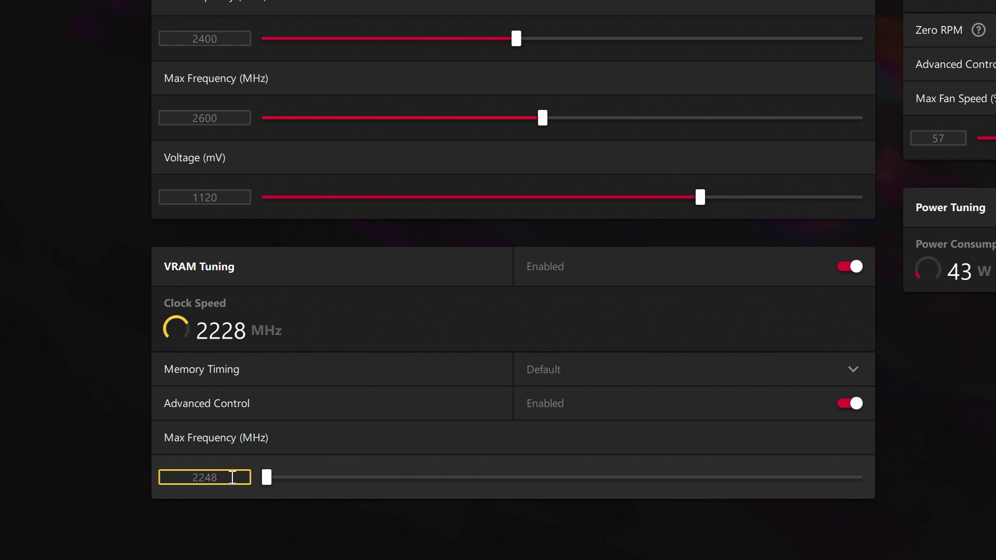
type("2400")
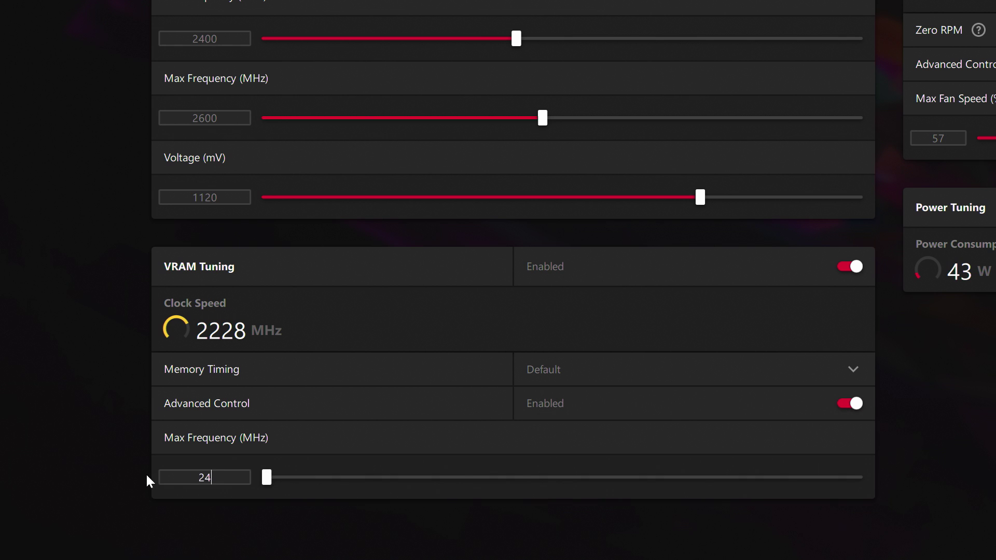
key("Return")
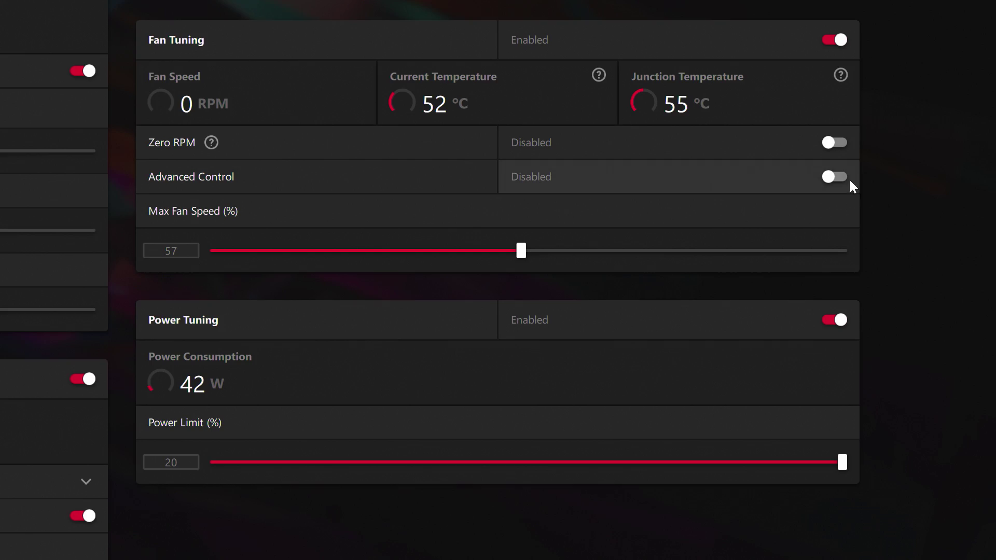
Enable Fan Tuning's custom fan curve and apply the GPU tuning changes
left_click(835, 177)
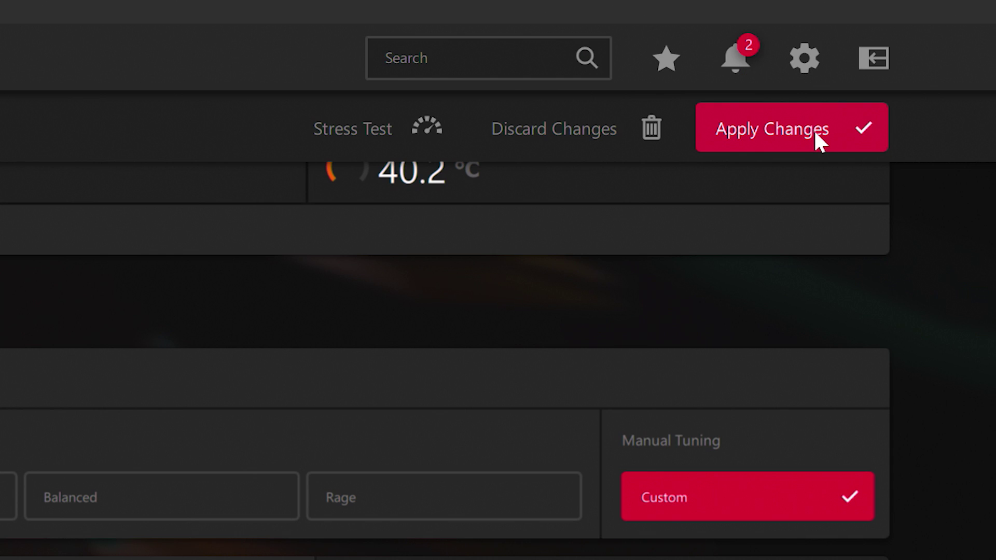
left_click(814, 128)
Export the GPU tuning settings as a profile file named 'overclocked'
left_click(812, 129)
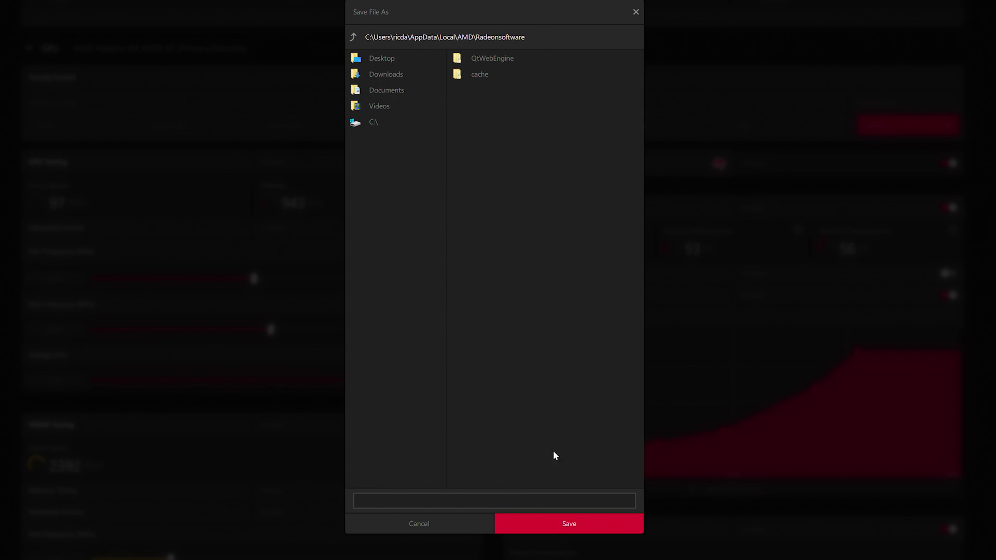
type("overclocked")
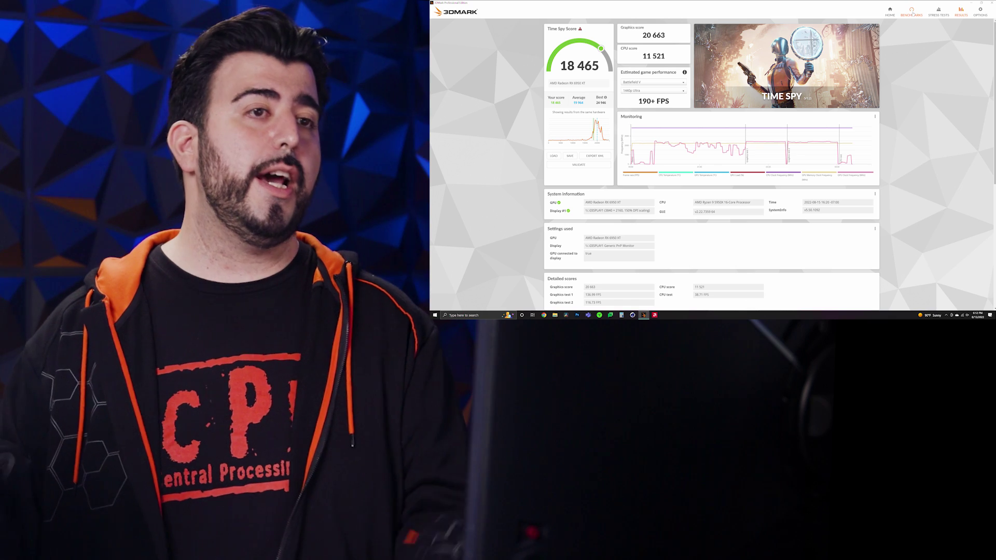
Leave the 18 465 Time Spy result via Benchmarks and return to the 3DMark Home page
left_click(912, 11)
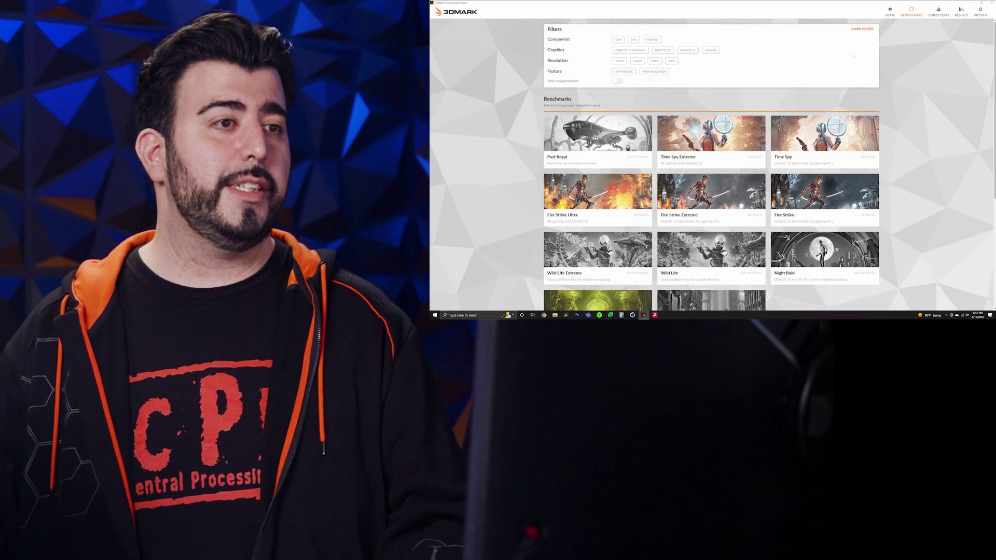
left_click(890, 12)
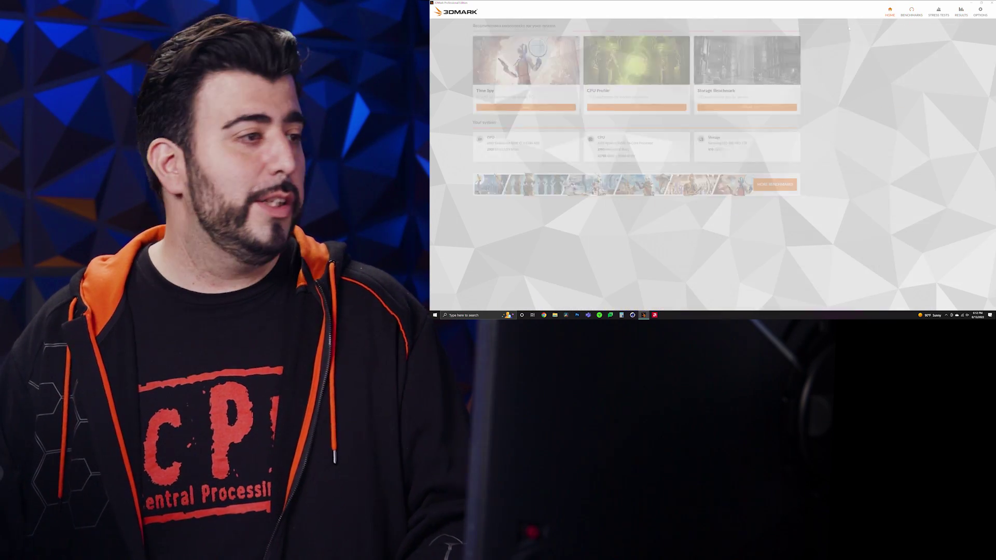